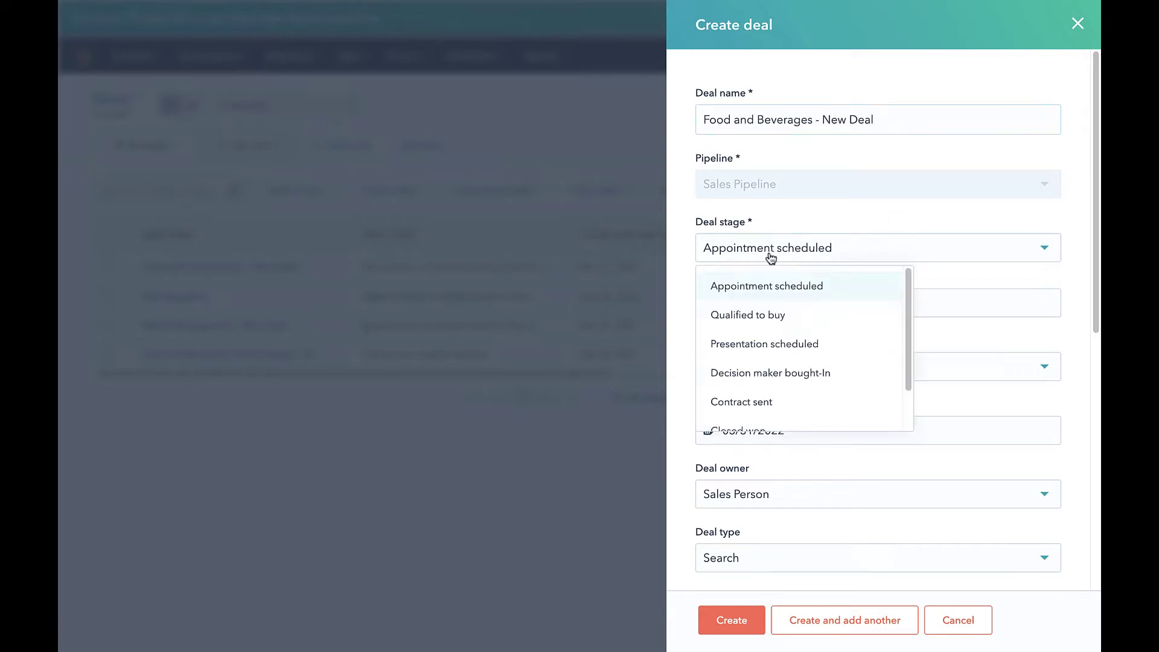
Step: Set the deal stage to Decision maker bought-In, link company Acme Corp, and create the deal
{"action": "left_click", "coordinate": [747, 374]}
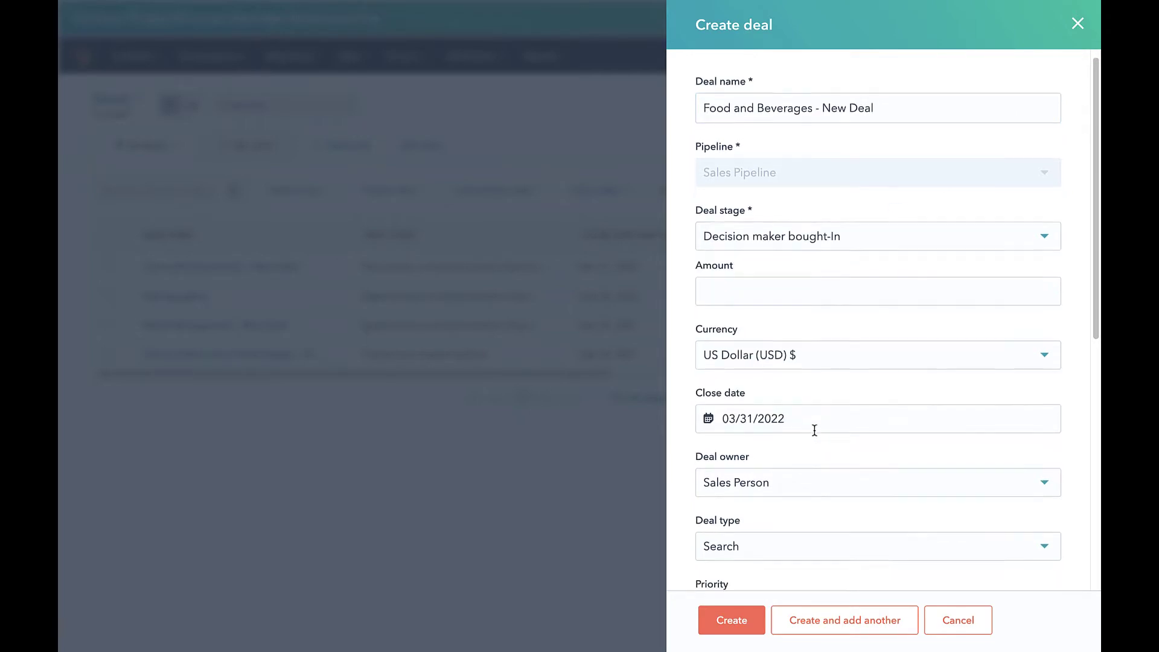
{"action": "scroll", "coordinate": [814, 432], "scroll_direction": "down", "scroll_amount": 3}
{"action": "scroll", "coordinate": [815, 431], "scroll_direction": "down", "scroll_amount": 5}
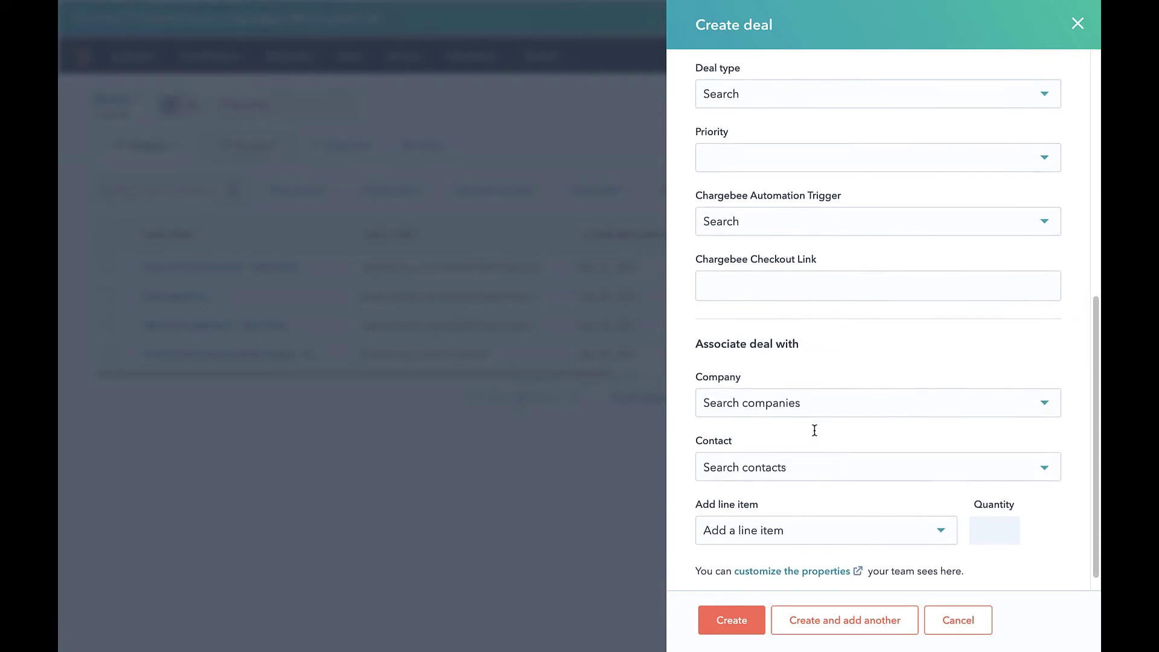
{"action": "left_click", "coordinate": [810, 408]}
{"action": "type", "text": "ac"}
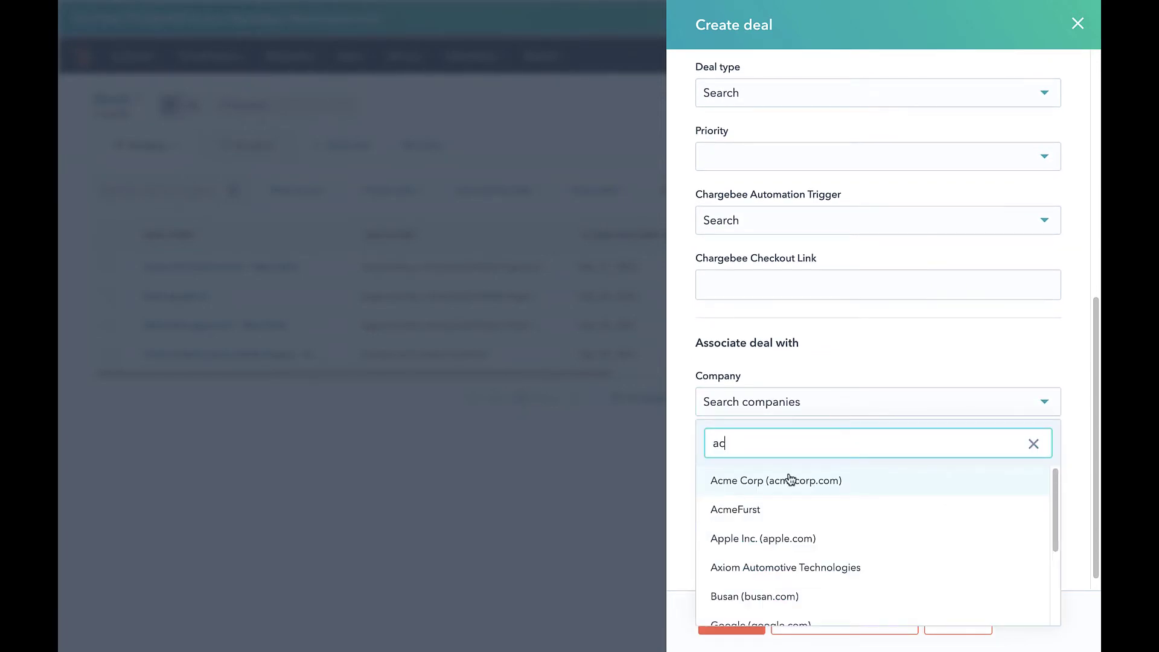
{"action": "left_click", "coordinate": [791, 481]}
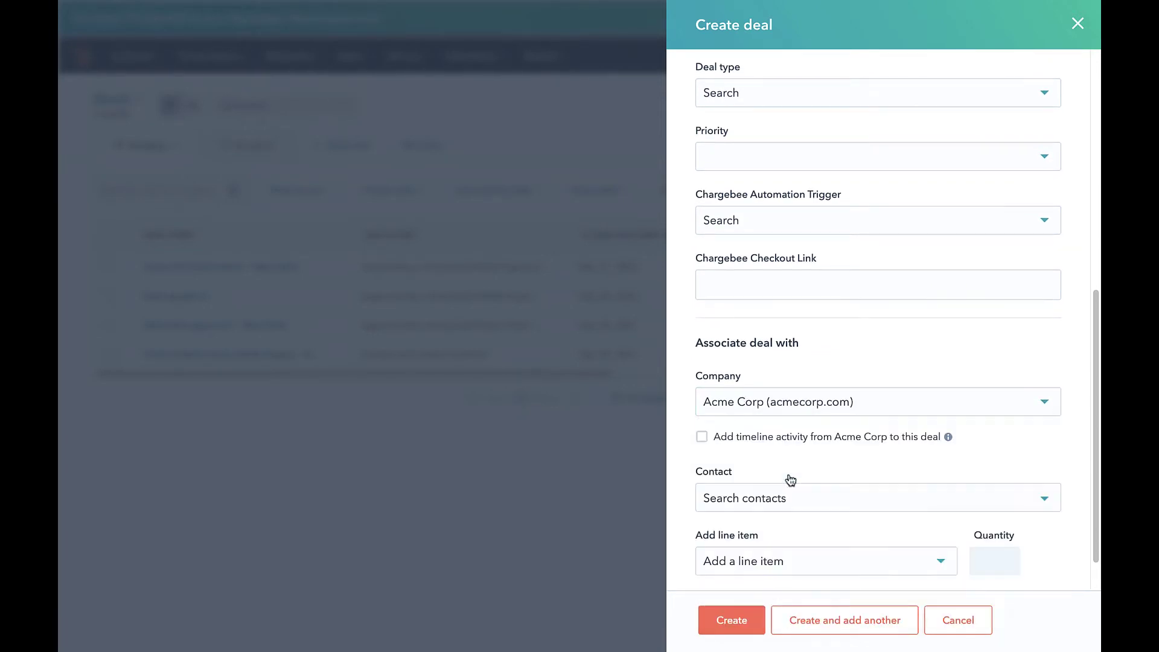
{"action": "left_click", "coordinate": [710, 611]}
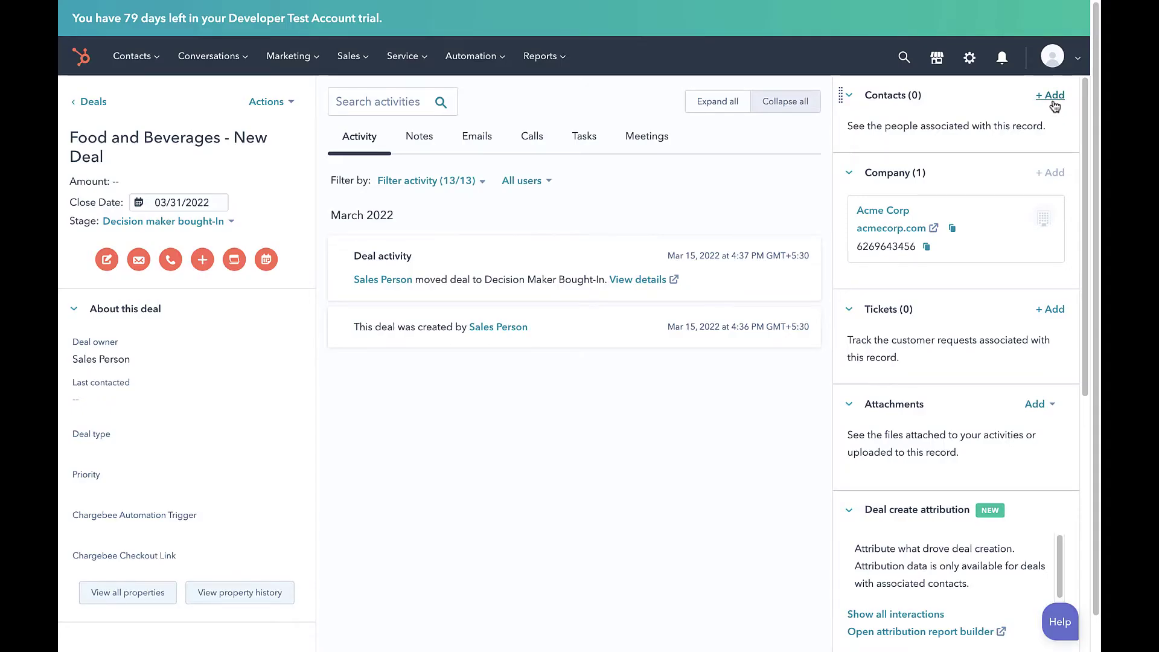
{"action": "left_click", "coordinate": [1052, 96]}
{"action": "left_click", "coordinate": [851, 127]}
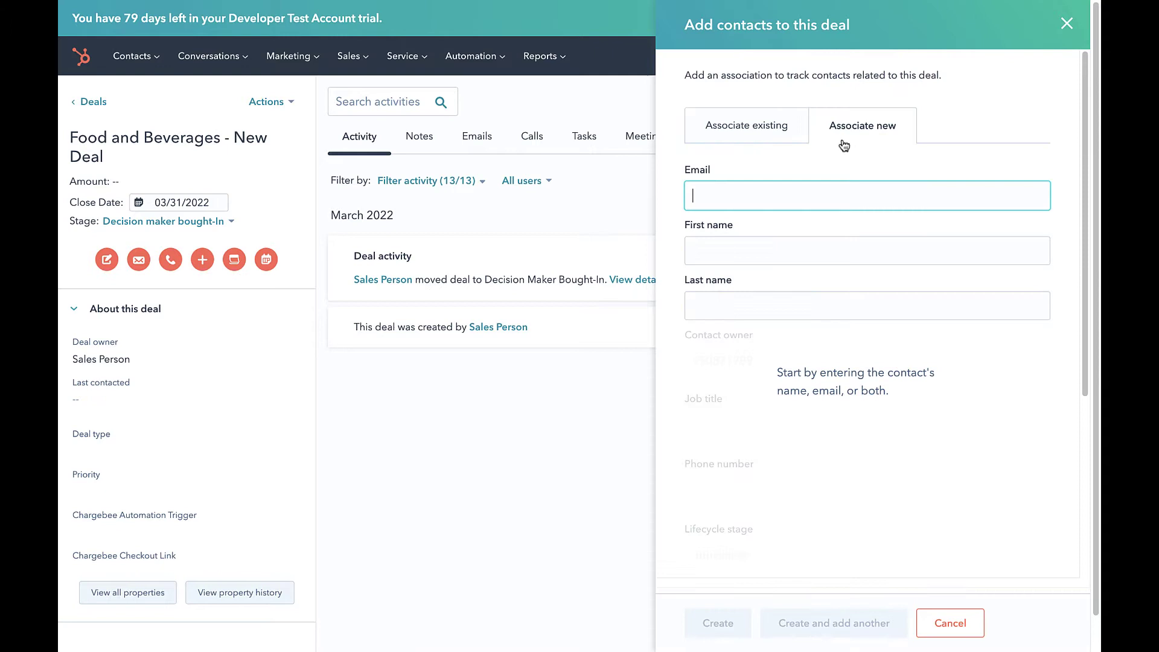
{"action": "key", "text": "Tab"}
{"action": "key", "text": "Tab"}
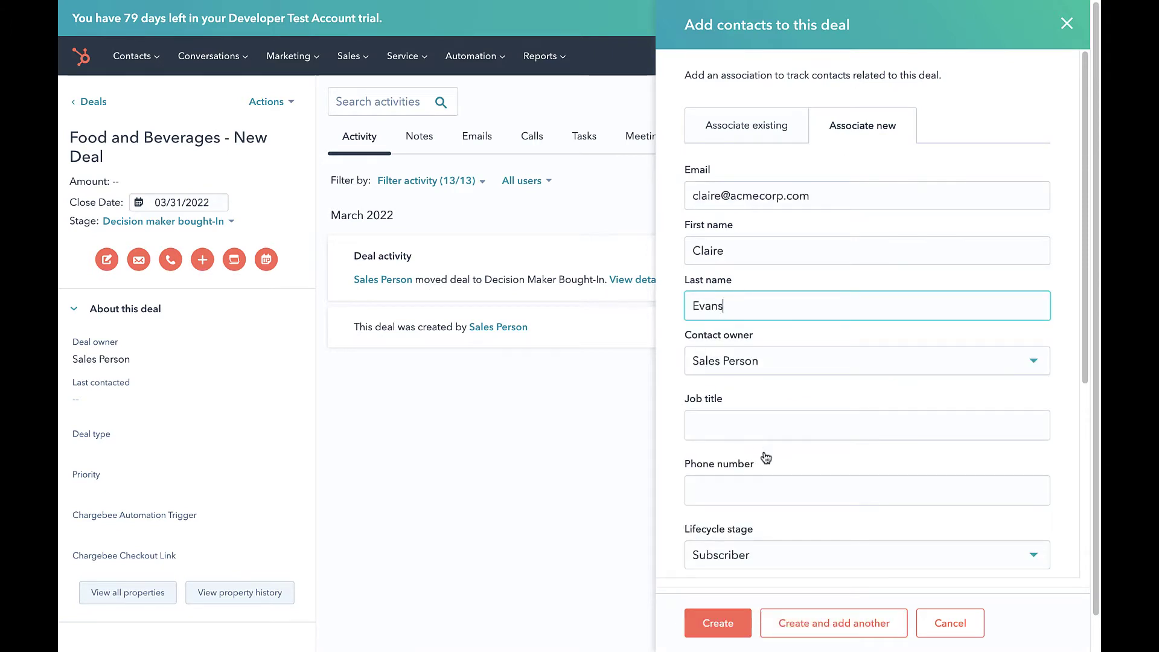
{"action": "scroll", "coordinate": [854, 406], "scroll_direction": "down", "scroll_amount": 2}
{"action": "scroll", "coordinate": [861, 404], "scroll_direction": "down", "scroll_amount": 3}
{"action": "scroll", "coordinate": [861, 409], "scroll_direction": "down", "scroll_amount": 1}
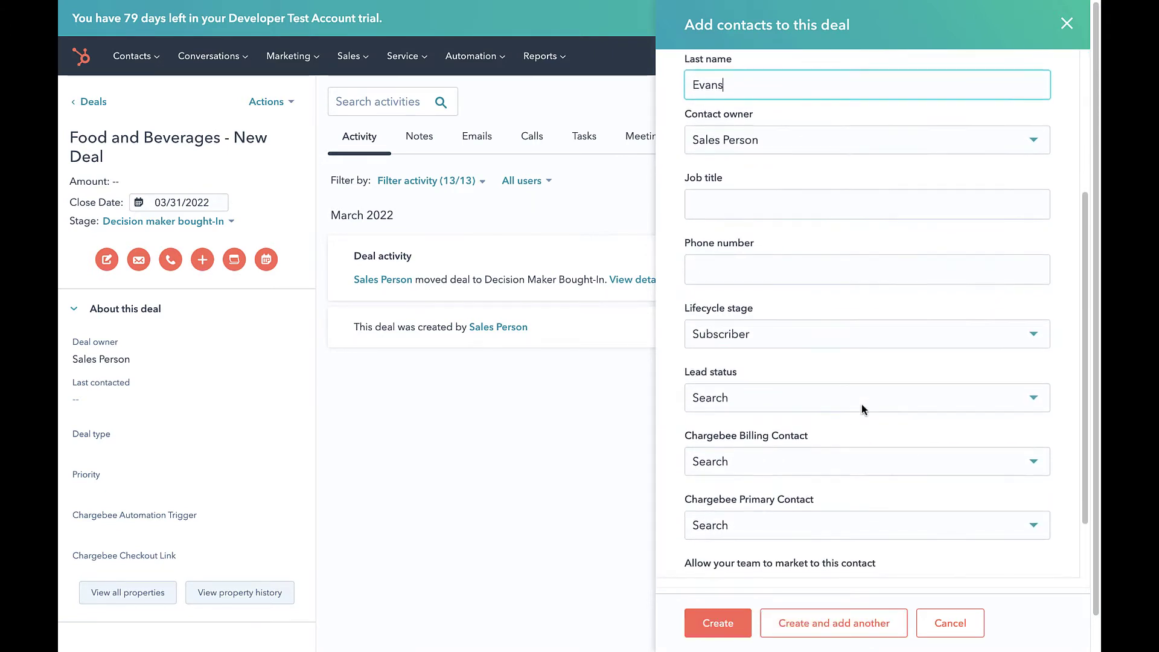
{"action": "left_click", "coordinate": [848, 464]}
{"action": "left_click", "coordinate": [830, 527]}
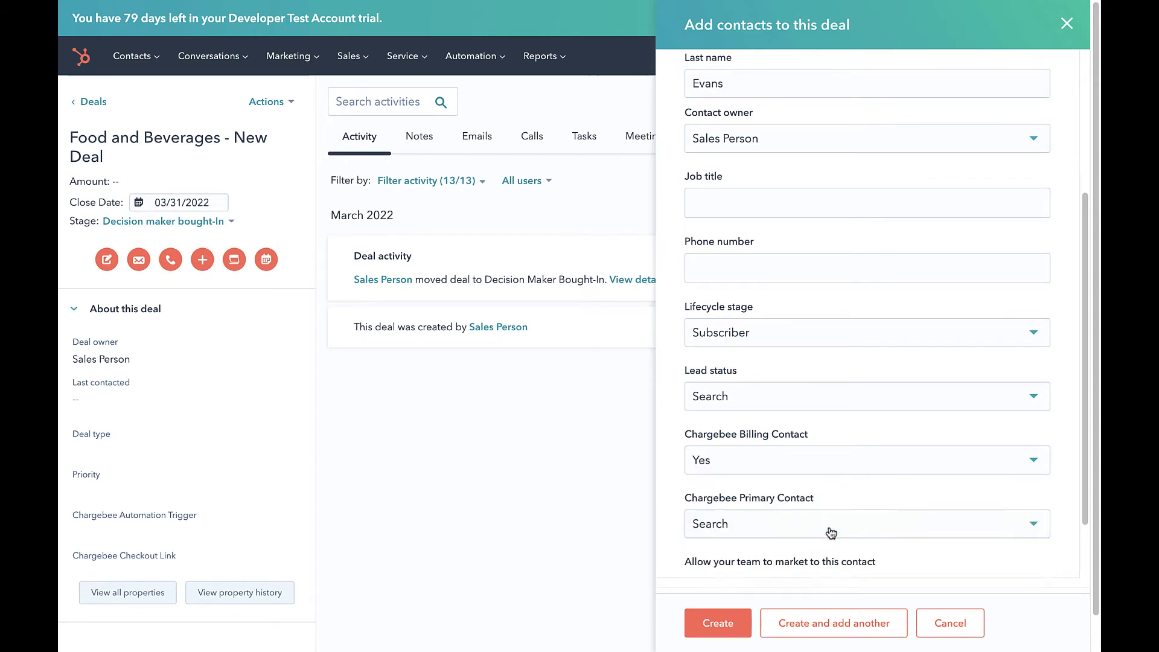
{"action": "left_click", "coordinate": [831, 532]}
{"action": "left_click", "coordinate": [802, 584]}
{"action": "left_click", "coordinate": [719, 622]}
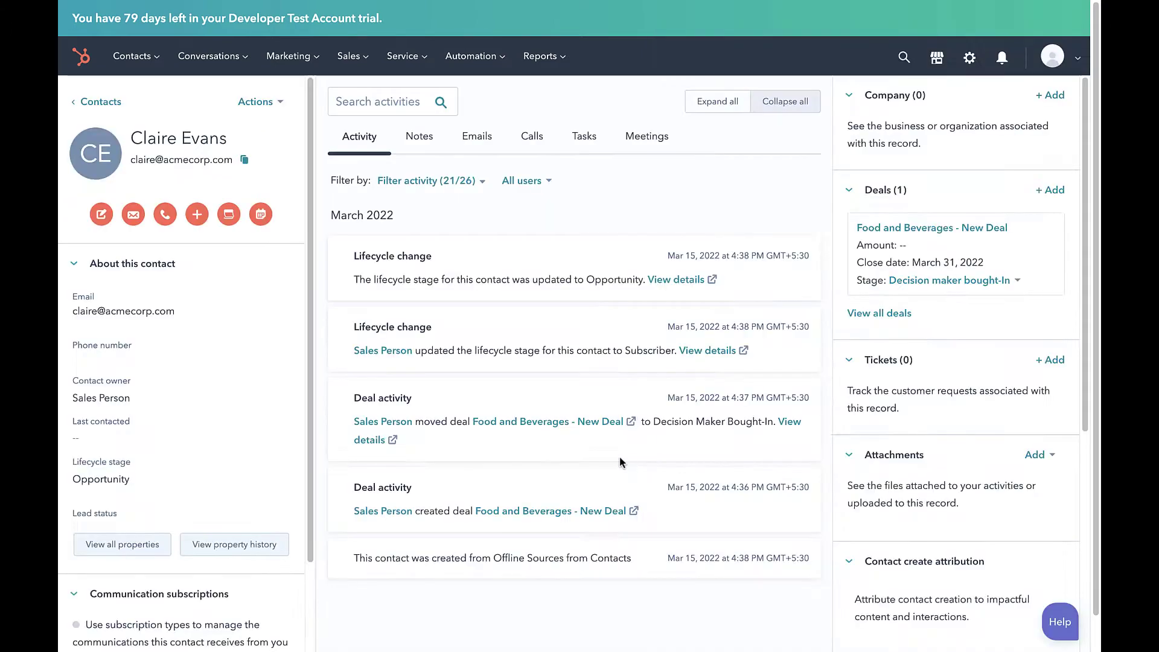
Step: Return to the Food and Beverages - New Deal record
{"action": "left_click", "coordinate": [535, 423]}
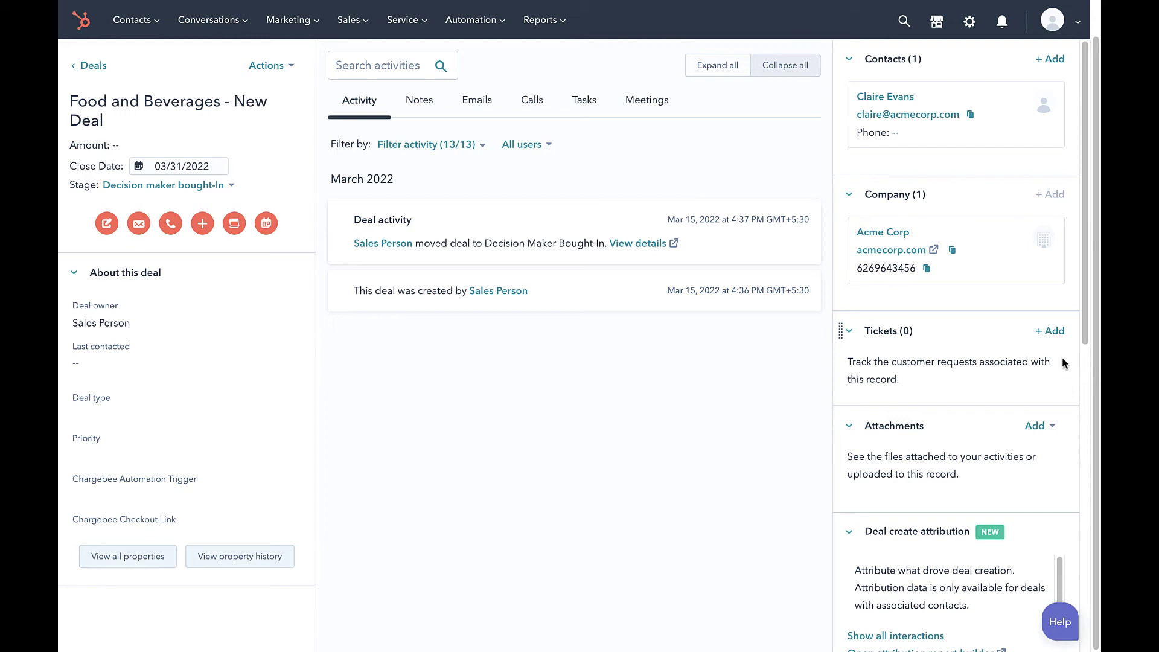
{"action": "scroll", "coordinate": [1064, 362], "scroll_direction": "down", "scroll_amount": 2}
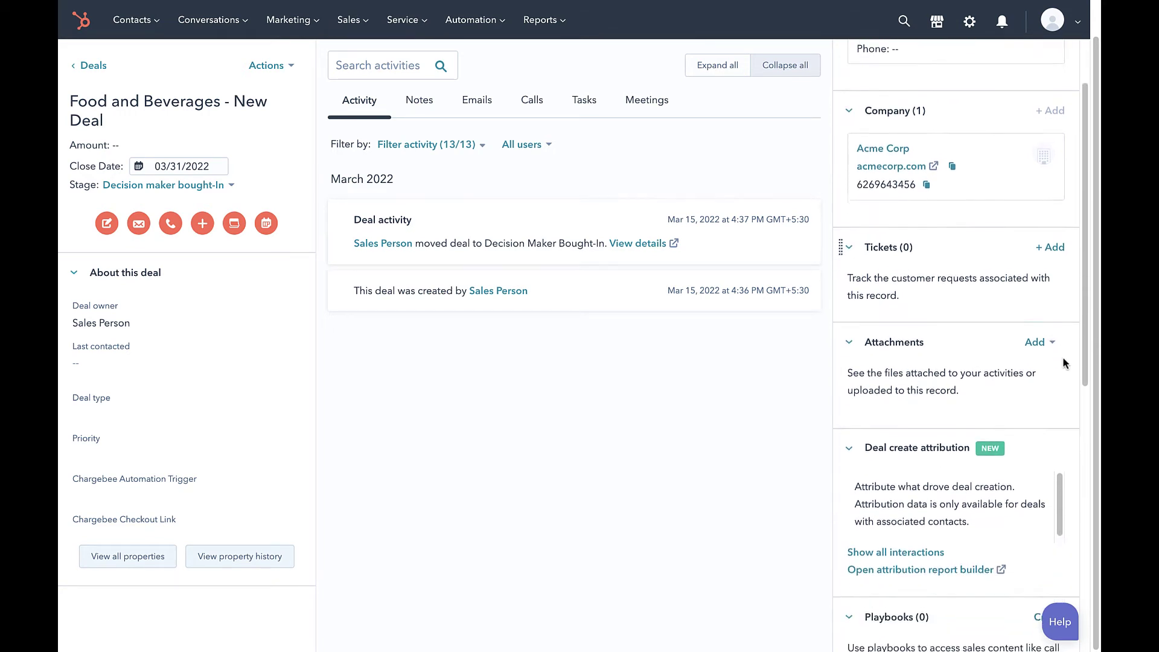
{"action": "scroll", "coordinate": [1064, 362], "scroll_direction": "down", "scroll_amount": 5}
{"action": "scroll", "coordinate": [1064, 364], "scroll_direction": "down", "scroll_amount": 1}
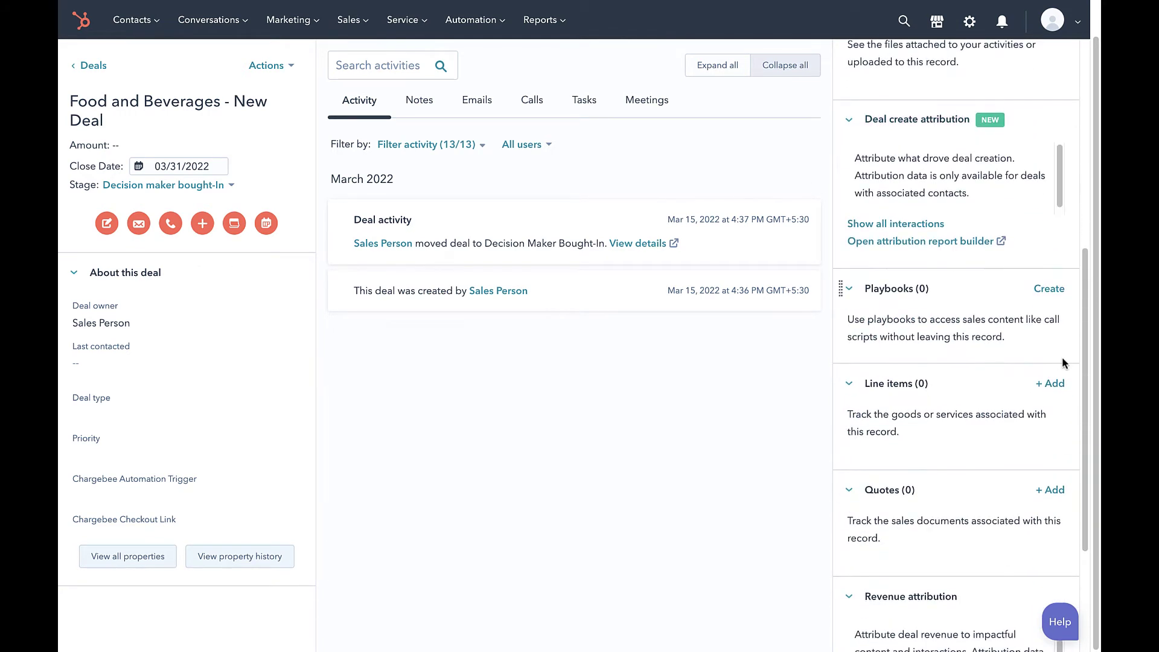
Step: Add Organic honey-addon and Food and Beverages line items, save, and update the amount to $3,360
{"action": "left_click", "coordinate": [1049, 385]}
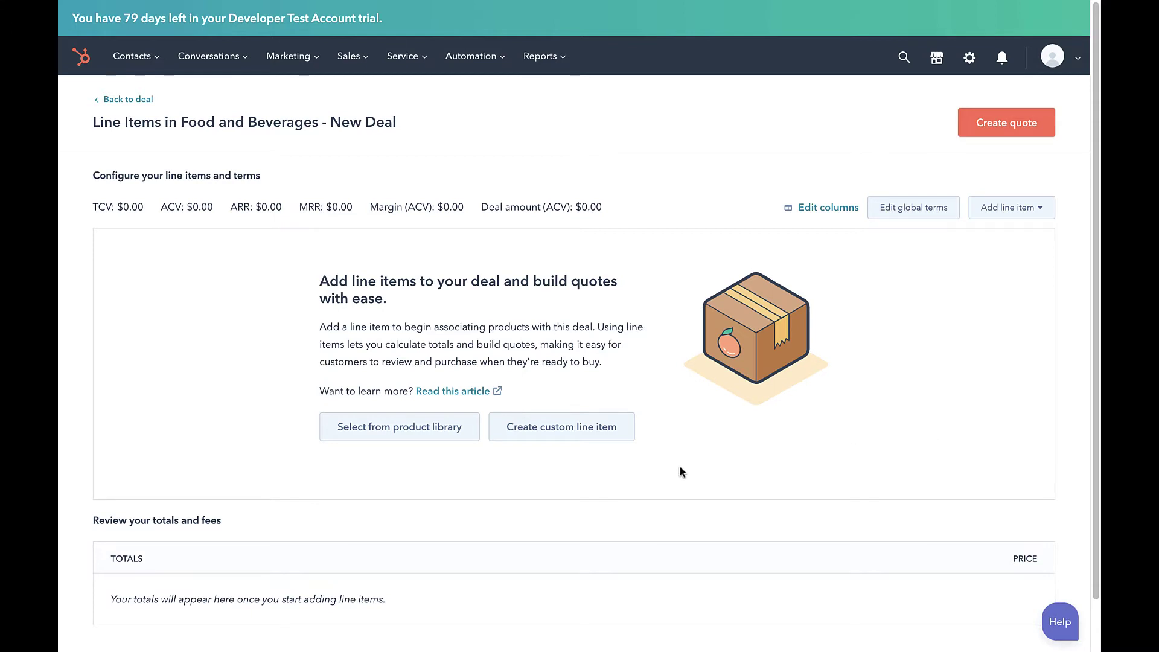
{"action": "left_click", "coordinate": [393, 430]}
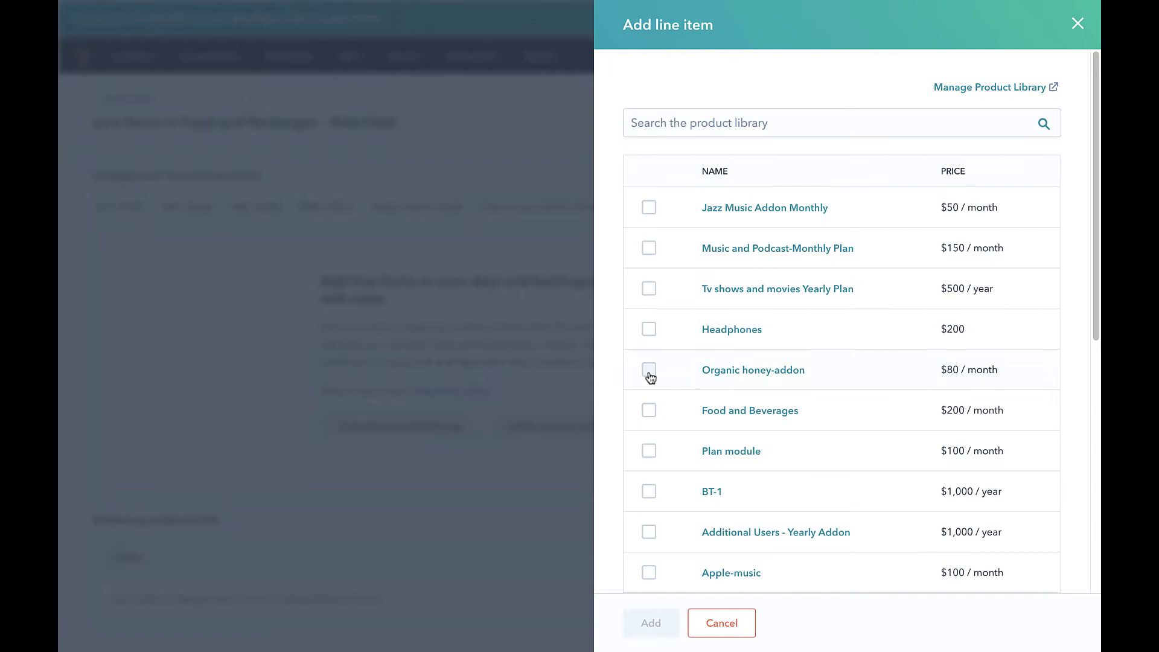
{"action": "left_click", "coordinate": [648, 371]}
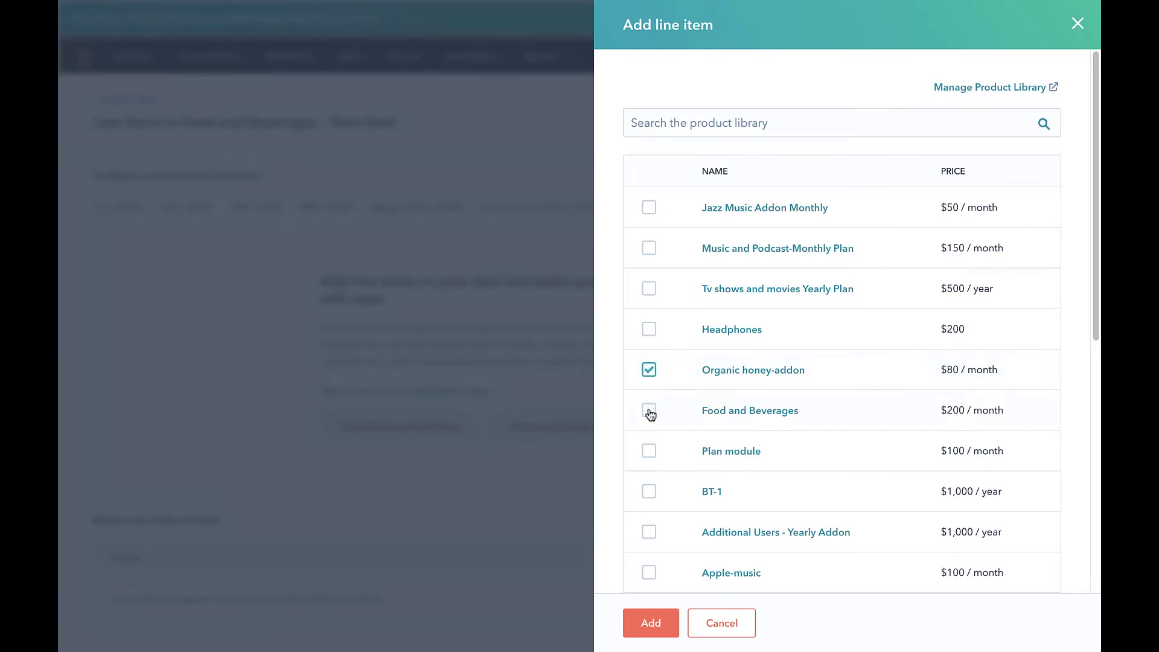
{"action": "left_click", "coordinate": [639, 630]}
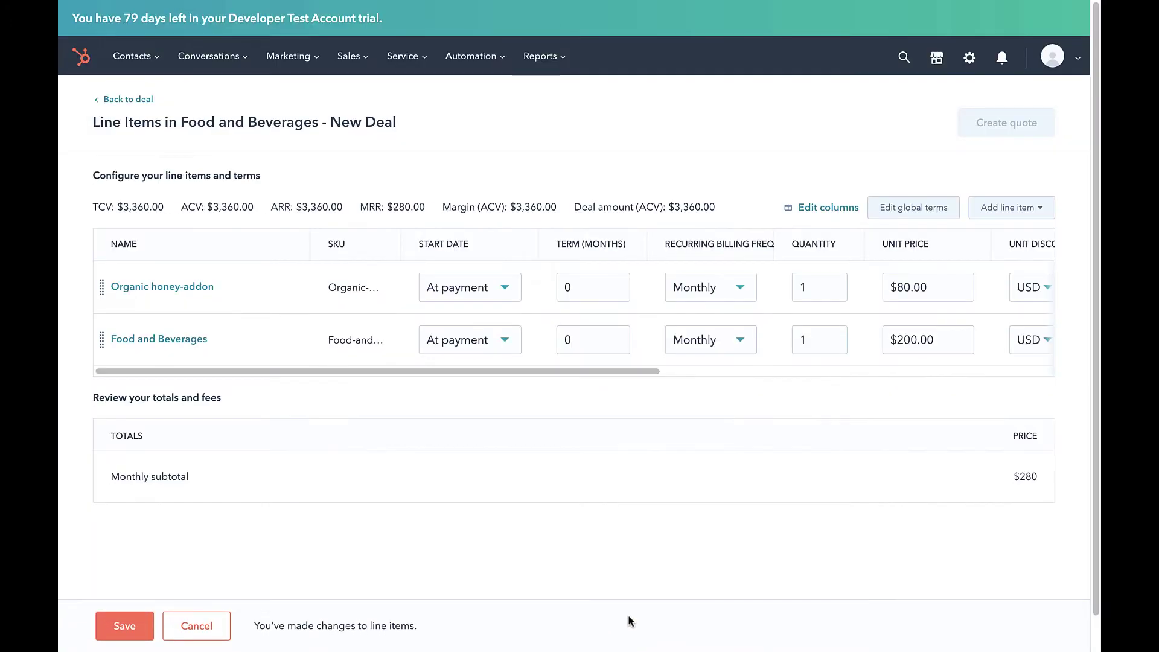
{"action": "left_click", "coordinate": [125, 631]}
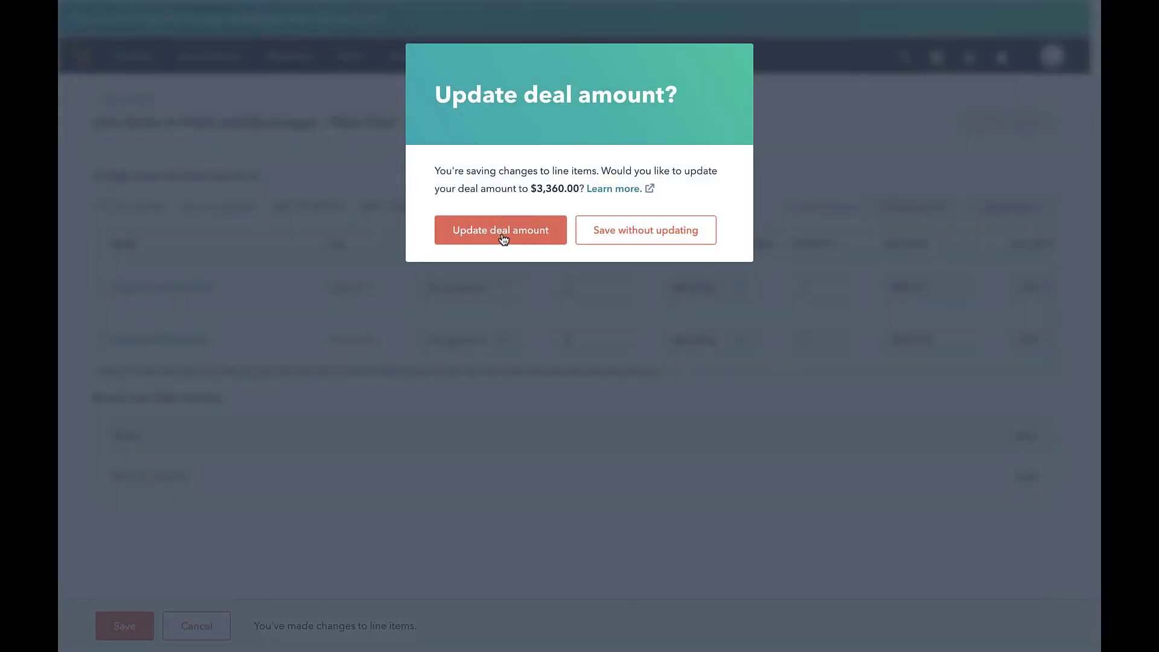
{"action": "left_click", "coordinate": [501, 239]}
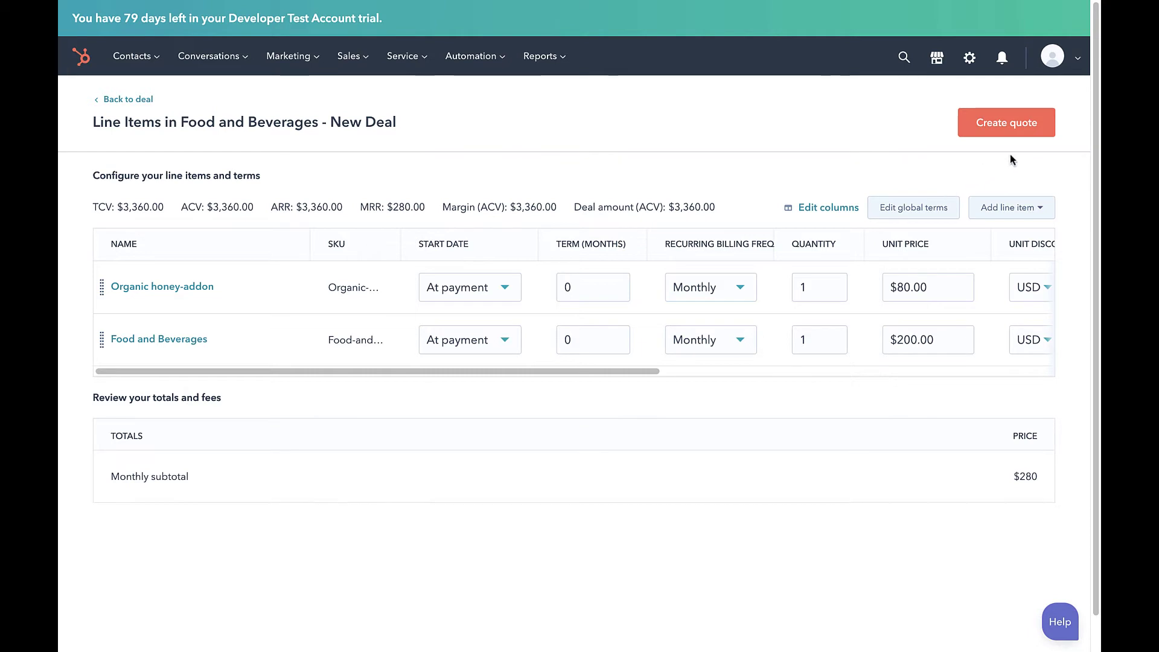
Step: Step through the quote wizard and create the Food and Beverages deal quote
{"action": "left_click", "coordinate": [1010, 137]}
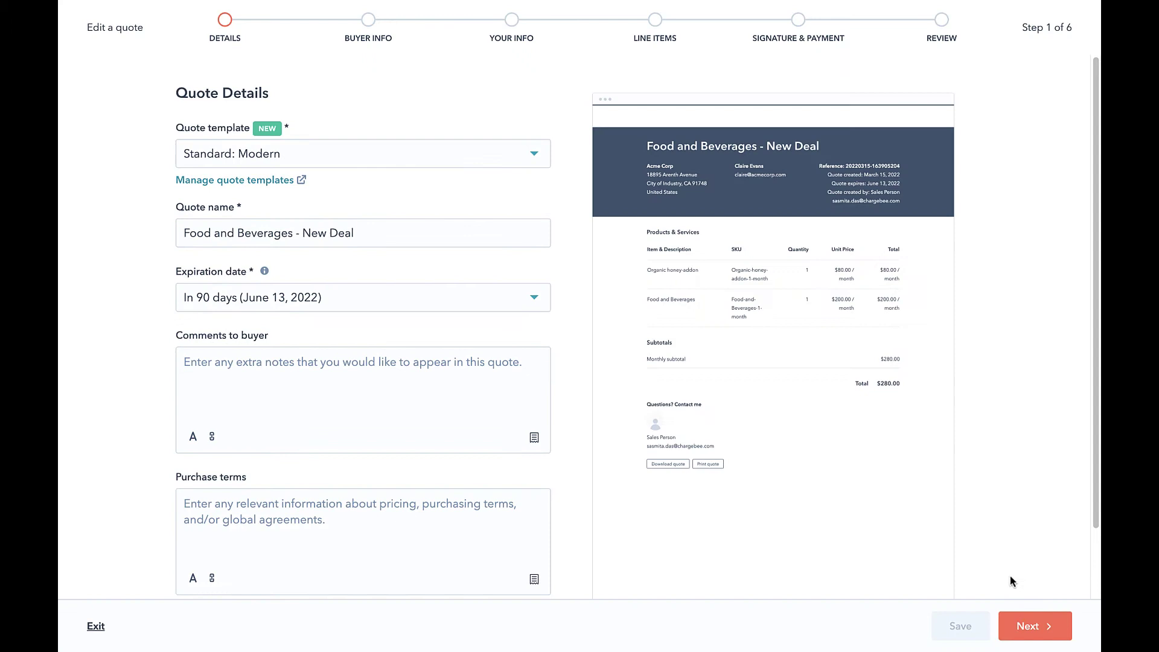
{"action": "left_click", "coordinate": [1020, 628]}
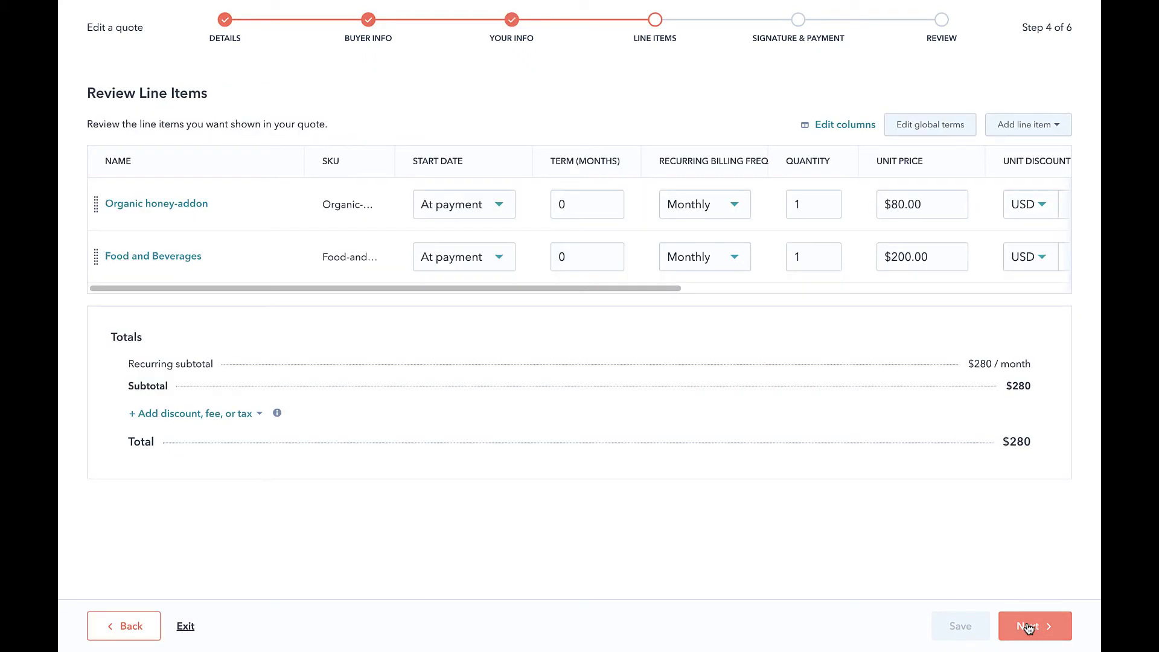
{"action": "left_click", "coordinate": [1029, 628]}
{"action": "left_click", "coordinate": [1029, 628]}
{"action": "left_click", "coordinate": [1029, 628]}
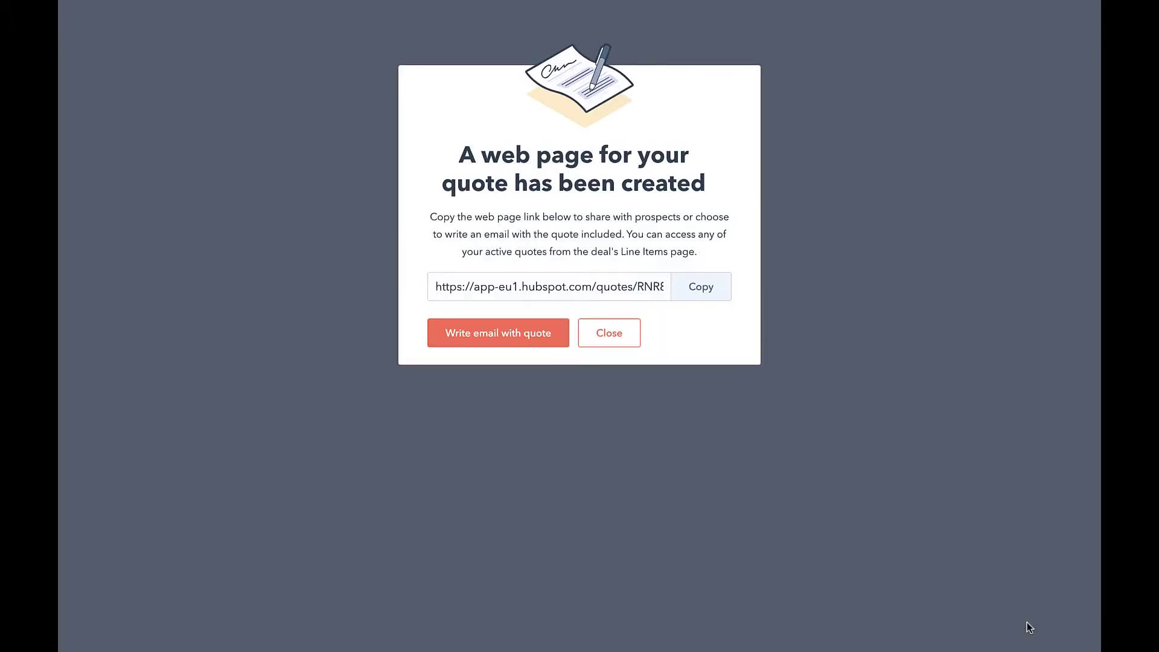
{"action": "left_click", "coordinate": [622, 336]}
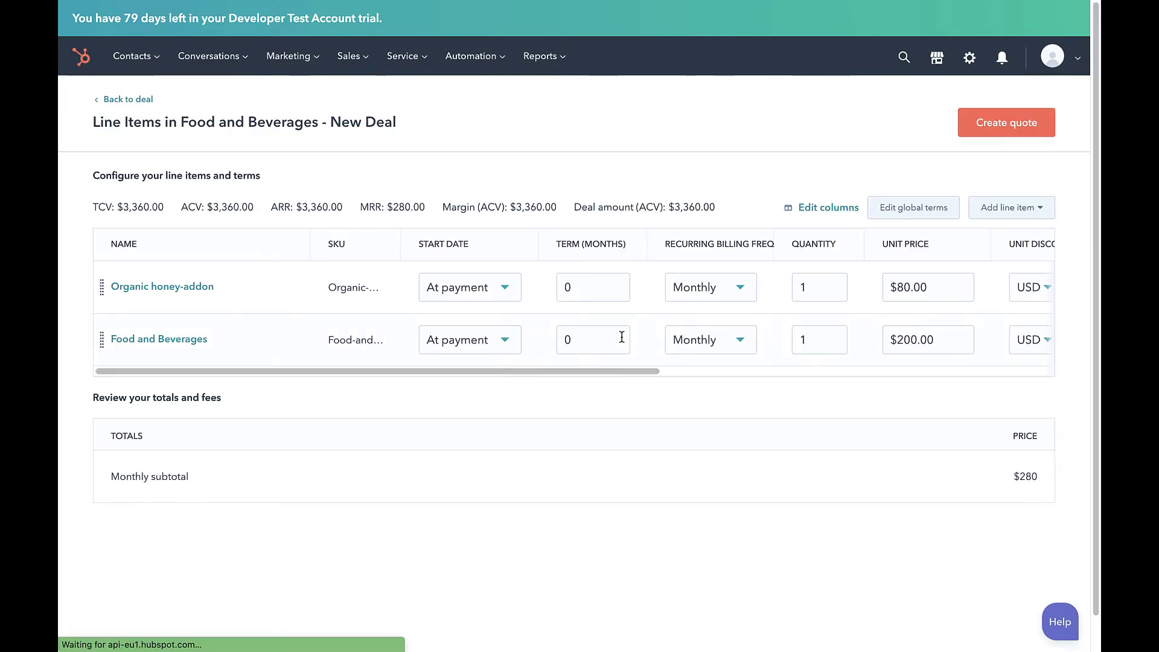
Step: Set Chargebee Automation Trigger to Create checkout link, save, and open the generated link
{"action": "left_click", "coordinate": [125, 100]}
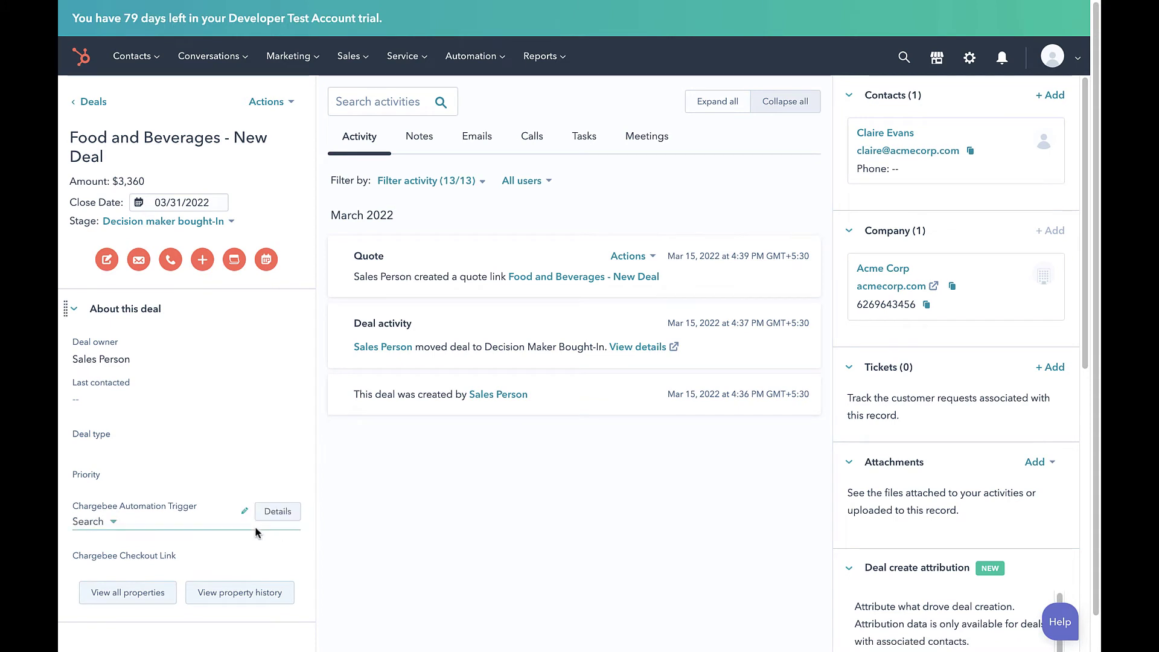
{"action": "left_click", "coordinate": [114, 524]}
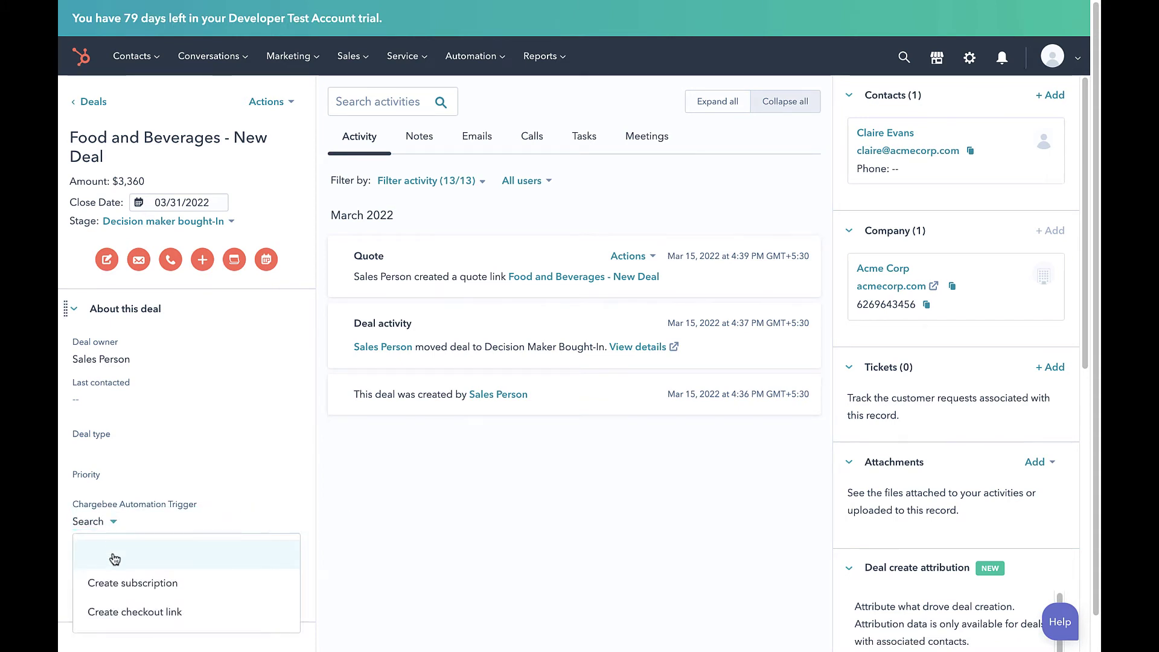
{"action": "left_click", "coordinate": [128, 612]}
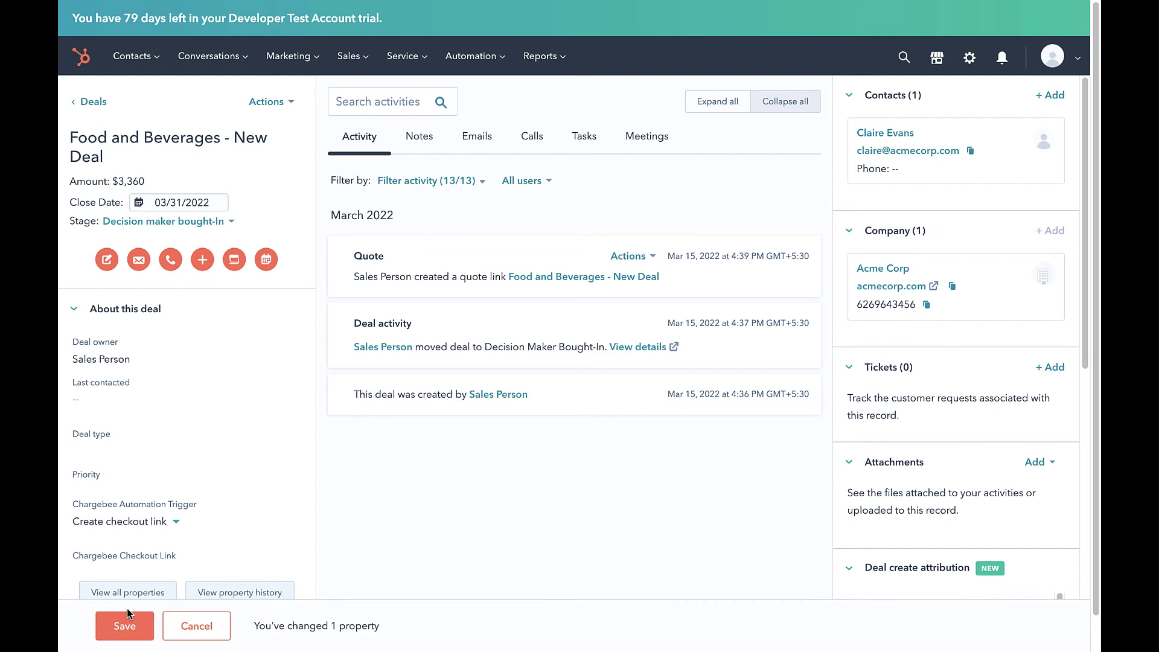
{"action": "left_click", "coordinate": [123, 628]}
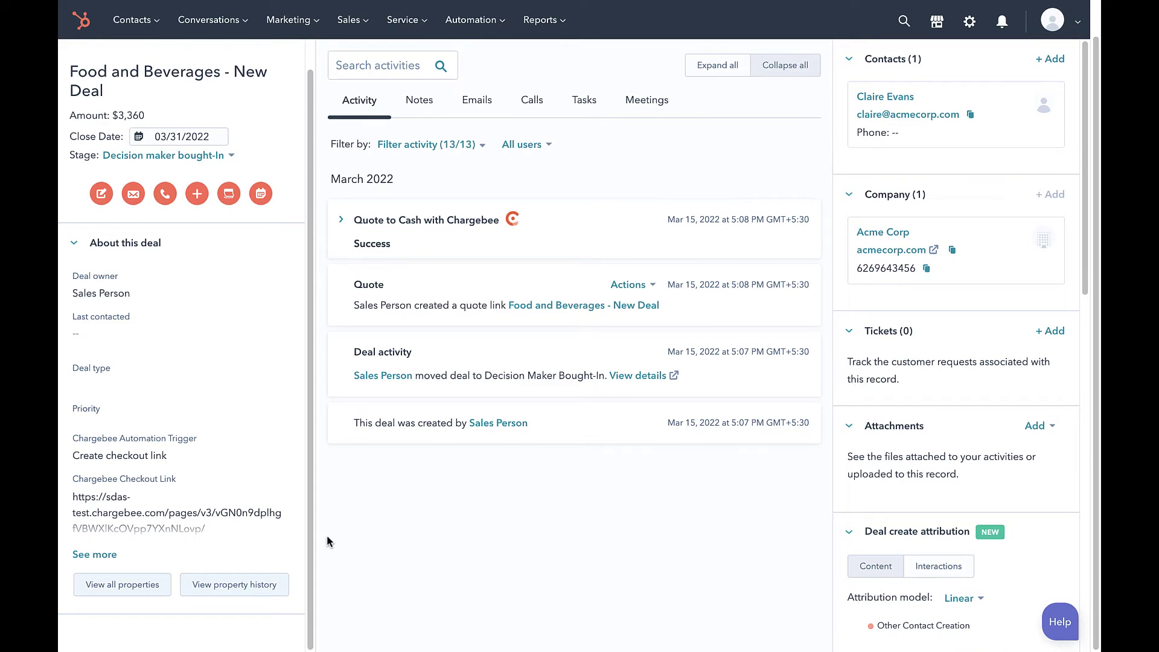
{"action": "mouse_move", "coordinate": [181, 508]}
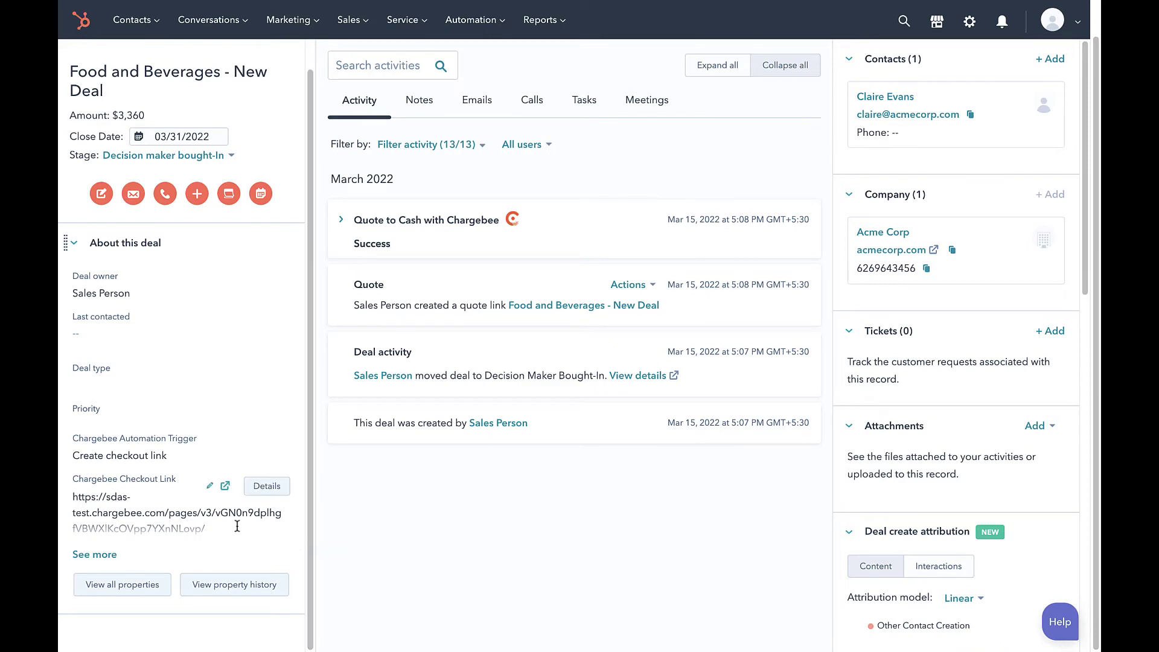
{"action": "left_click", "coordinate": [224, 488]}
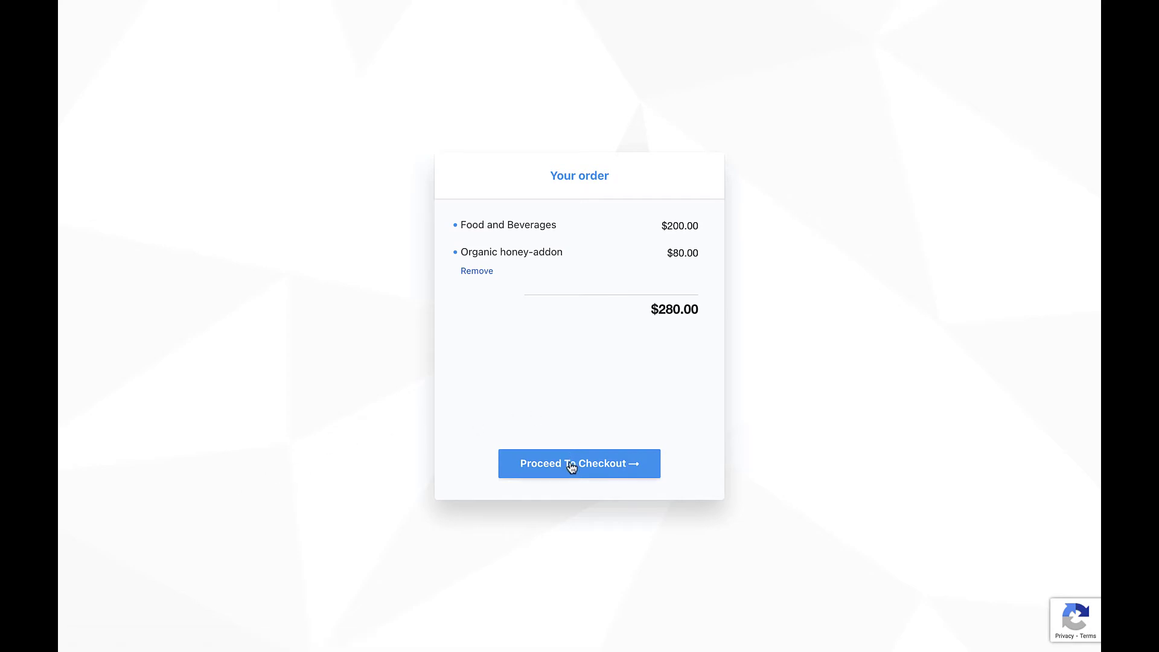
{"action": "left_click", "coordinate": [571, 466]}
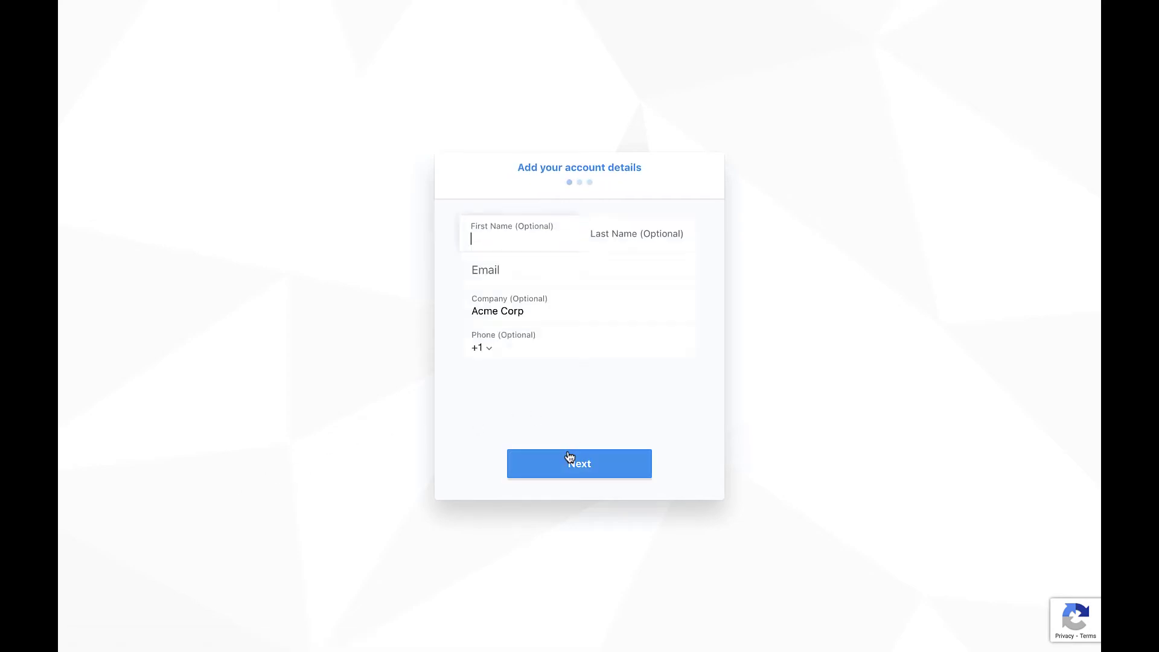
{"action": "left_click", "coordinate": [591, 471]}
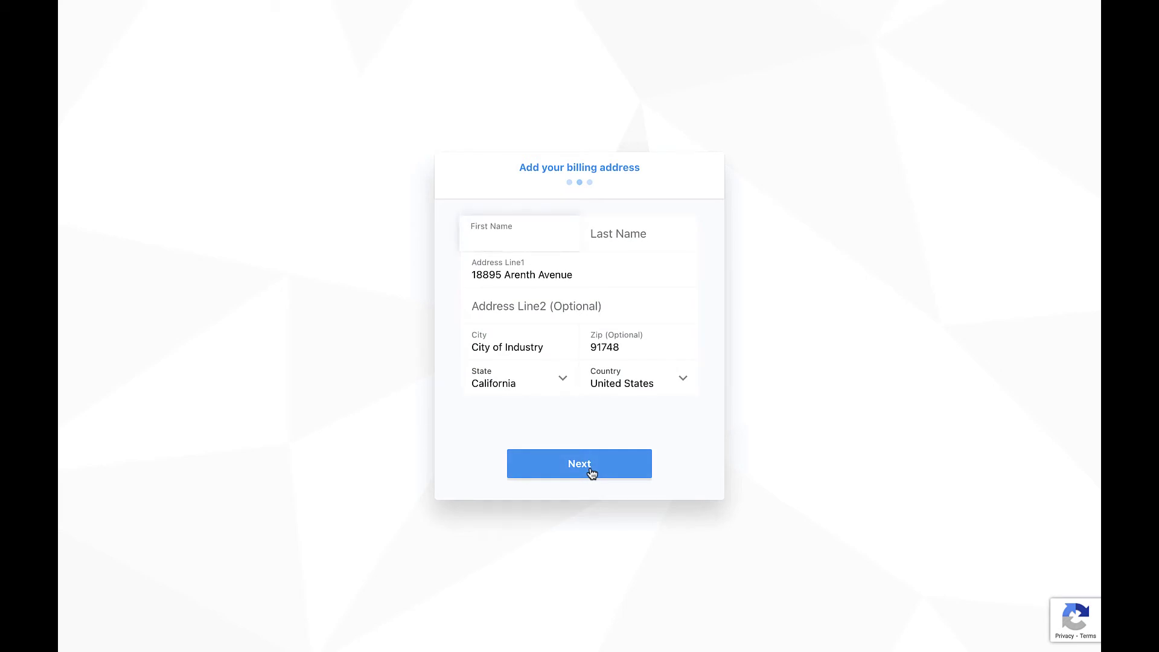
{"action": "key", "text": "Tab"}
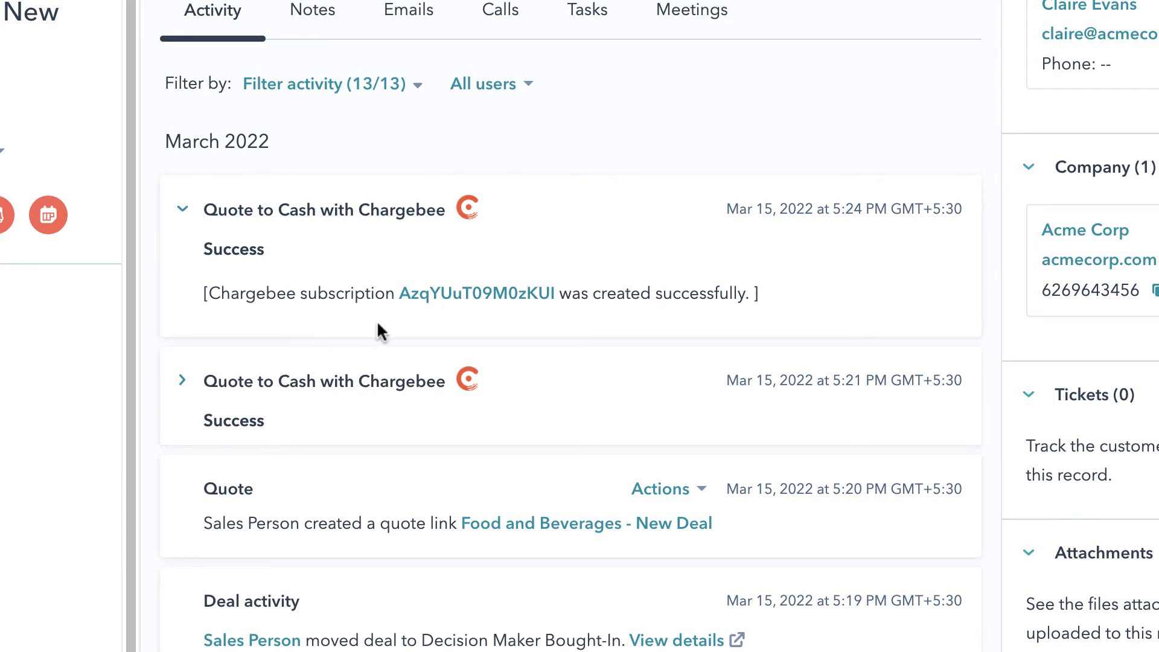
Step: Open subscription AzqYUuT09M0zKUI in Chargebee, sign in, and review its details
{"action": "left_click", "coordinate": [511, 300]}
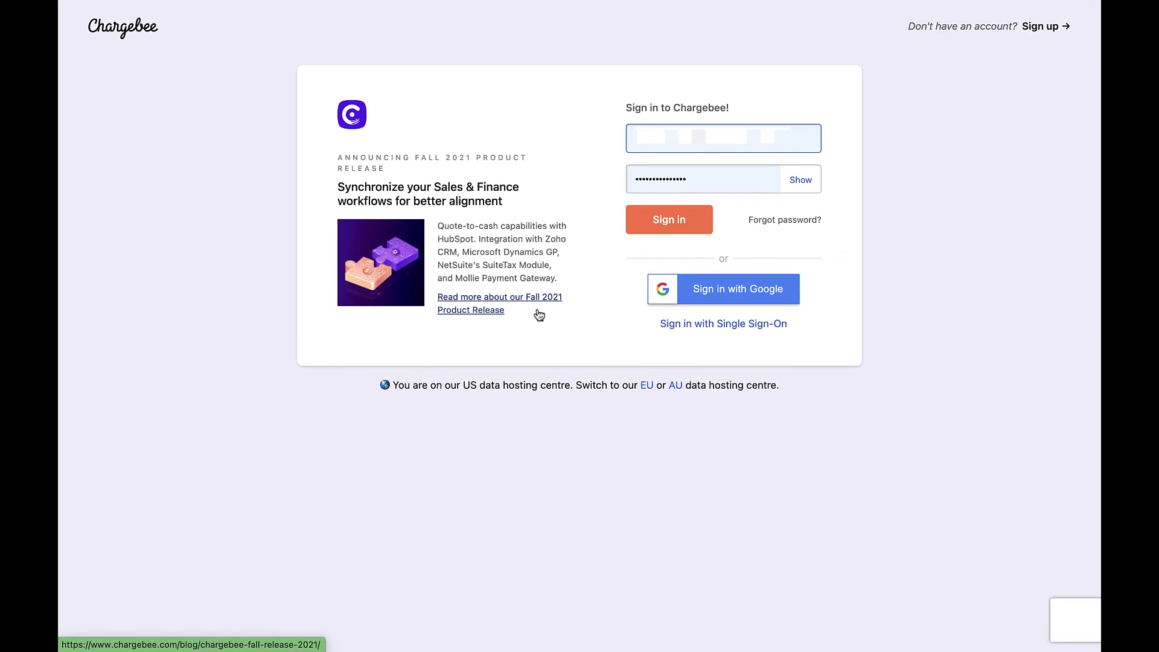
{"action": "left_click", "coordinate": [666, 225]}
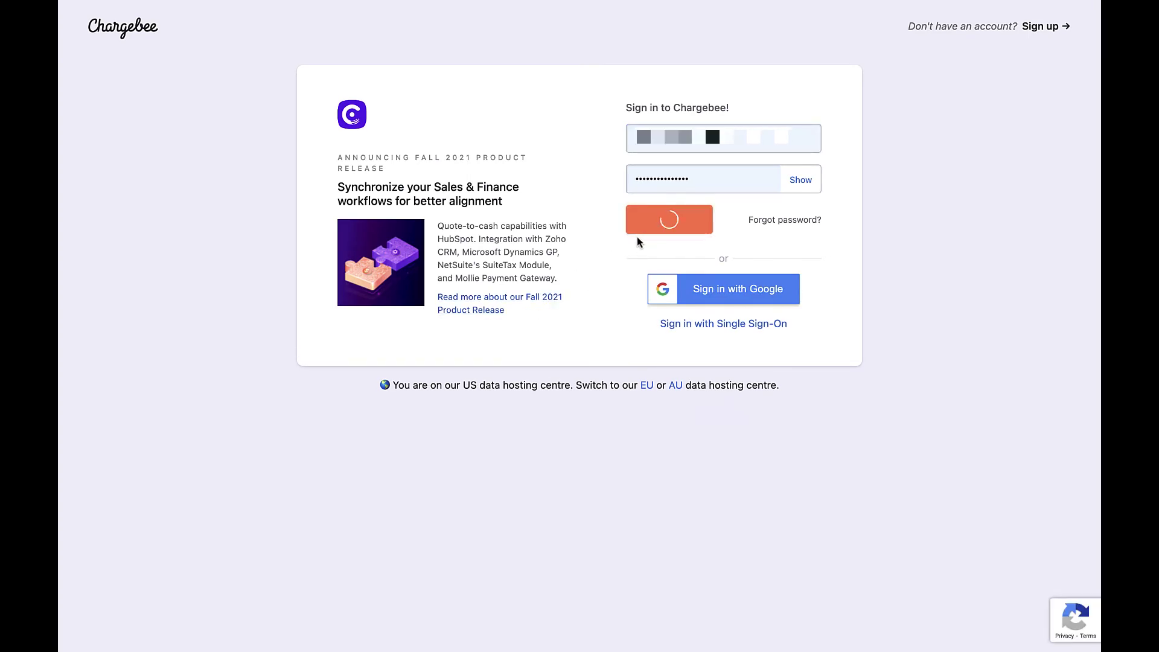
{"action": "scroll", "coordinate": [633, 244], "scroll_direction": "down", "scroll_amount": 3}
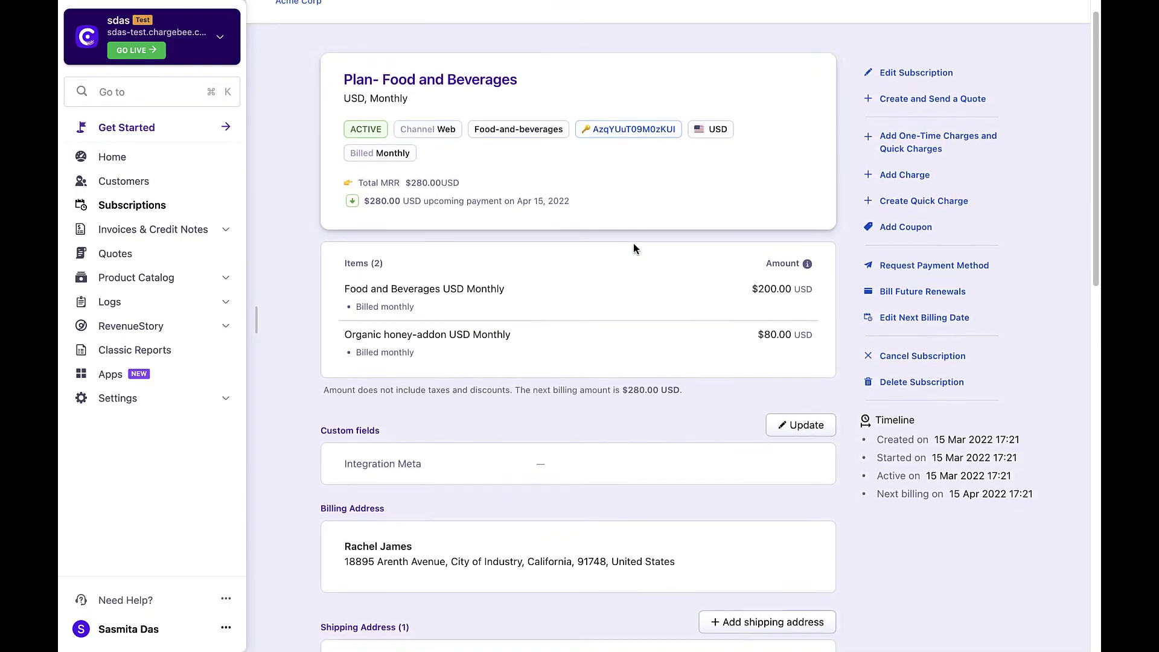
{"action": "scroll", "coordinate": [633, 247], "scroll_direction": "down", "scroll_amount": 2}
{"action": "scroll", "coordinate": [633, 248], "scroll_direction": "down", "scroll_amount": 2}
{"action": "scroll", "coordinate": [633, 247], "scroll_direction": "down", "scroll_amount": 1}
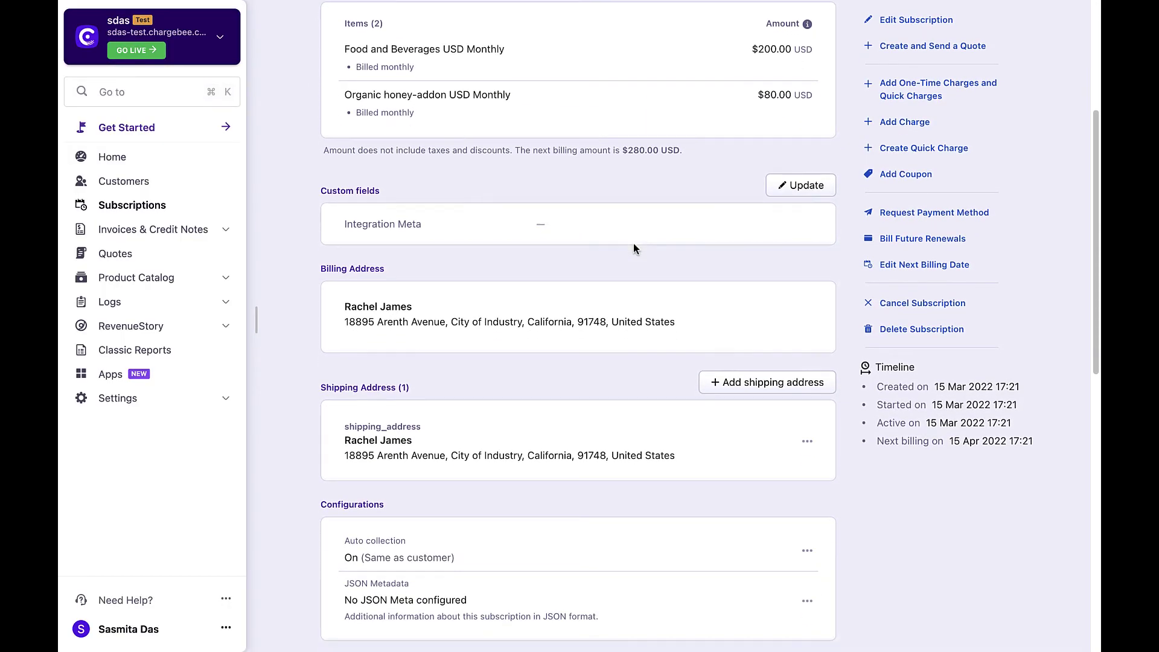
{"action": "scroll", "coordinate": [633, 248], "scroll_direction": "down", "scroll_amount": 2}
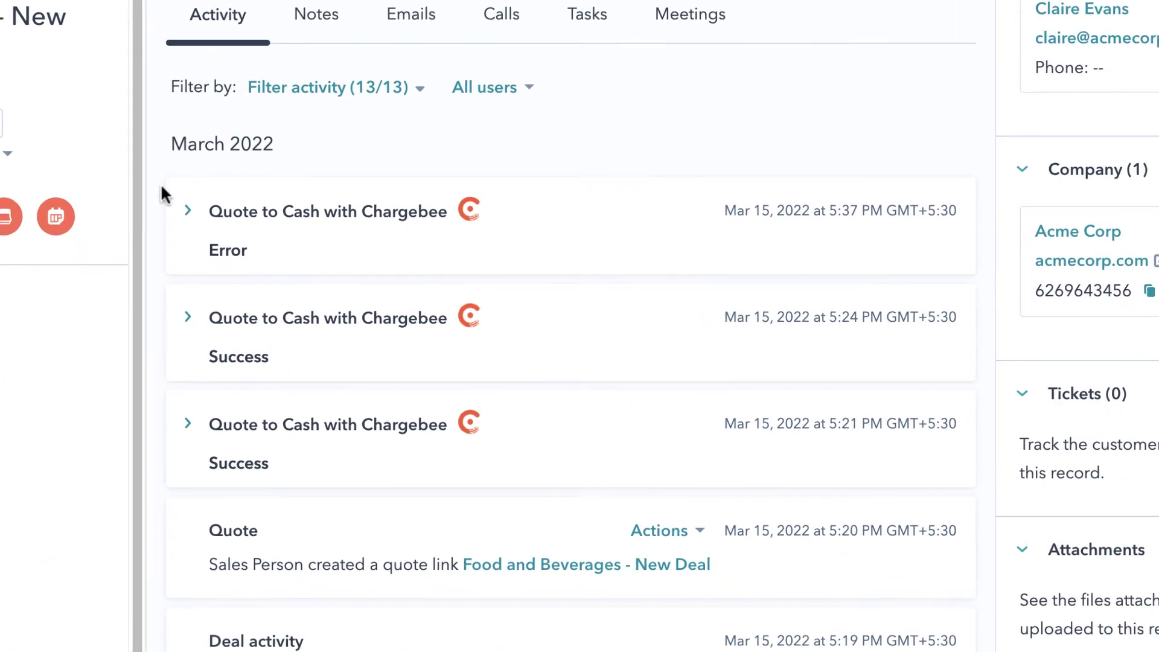
Step: Expand the latest Quote to Cash error, then go to Automation > Workflows
{"action": "left_click", "coordinate": [180, 217]}
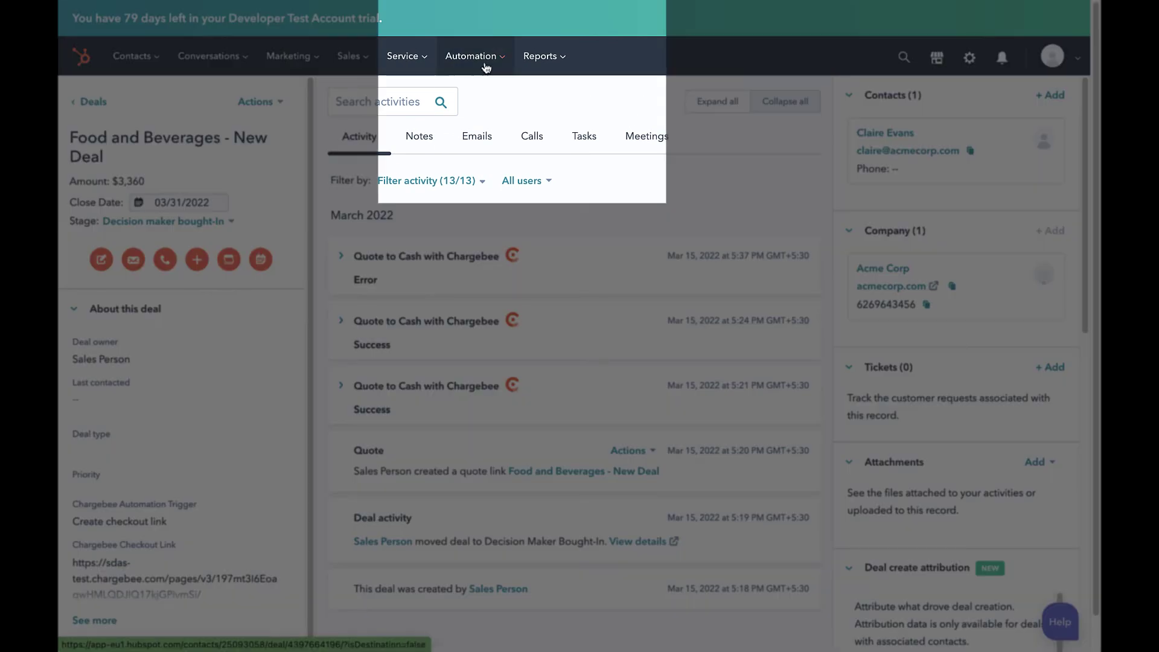
{"action": "left_click", "coordinate": [486, 65]}
{"action": "left_click", "coordinate": [480, 126]}
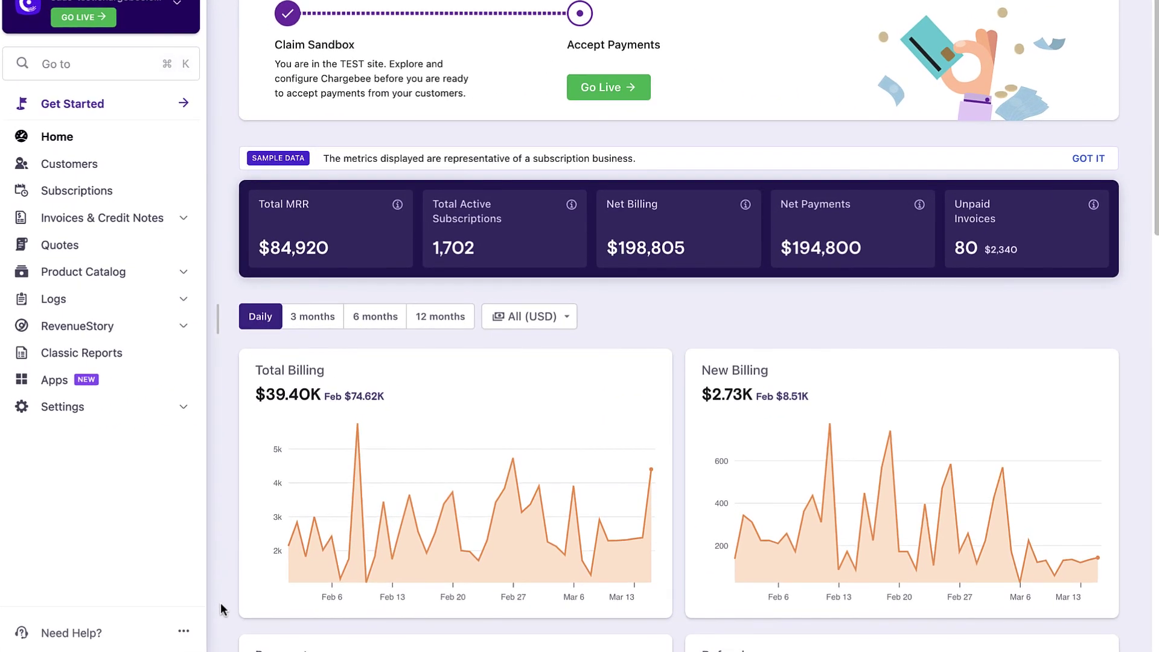
Step: Show the Need Help? resources menu on the Chargebee dashboard
{"action": "left_click", "coordinate": [184, 632]}
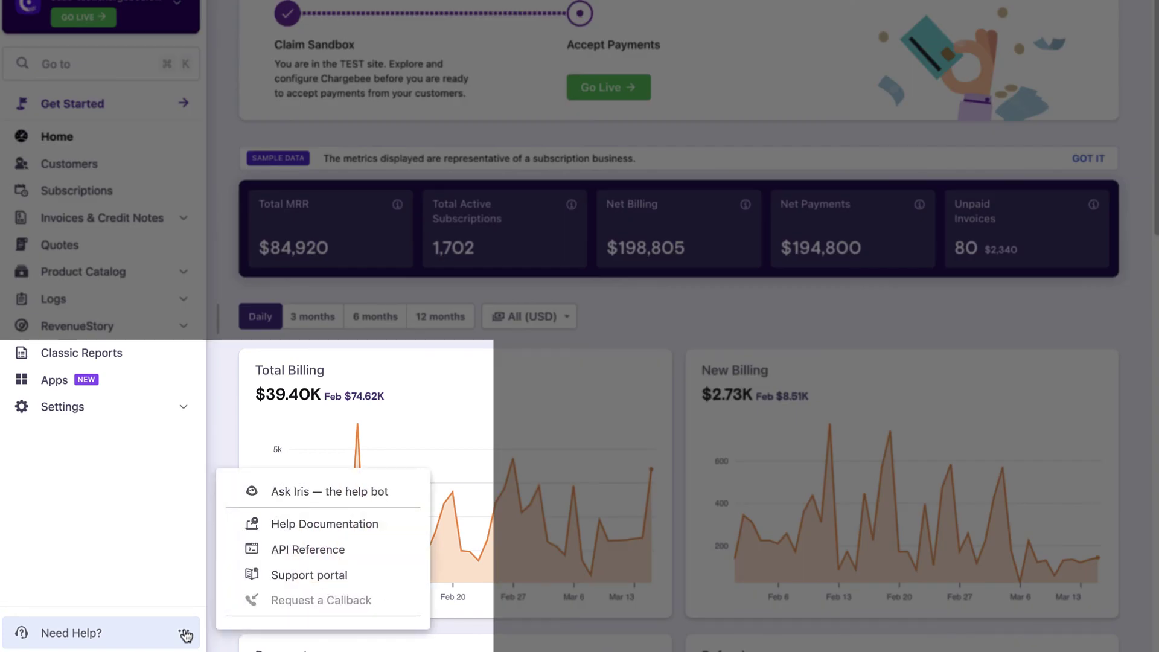